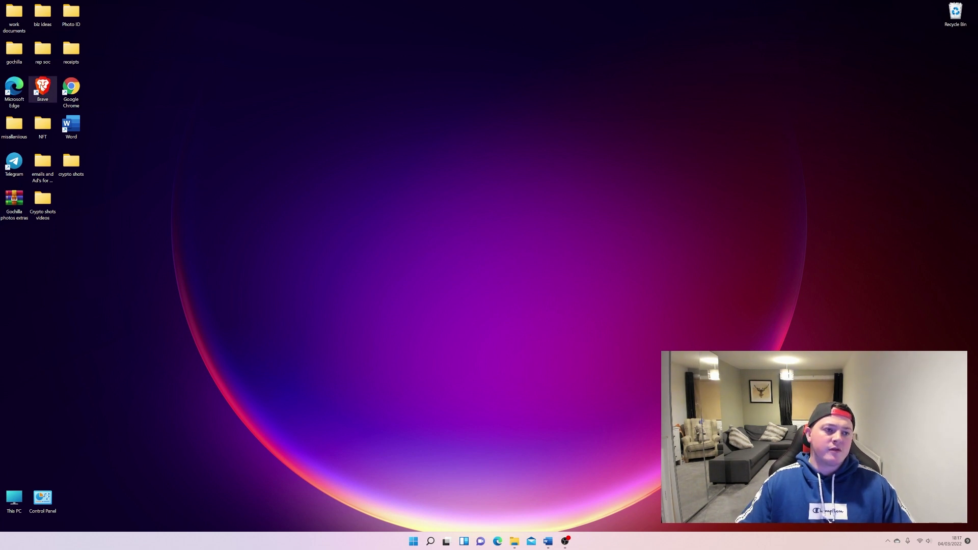
Launch Google Chrome from its desktop shortcut.
{"action": "double_click", "coordinate": [73, 89]}
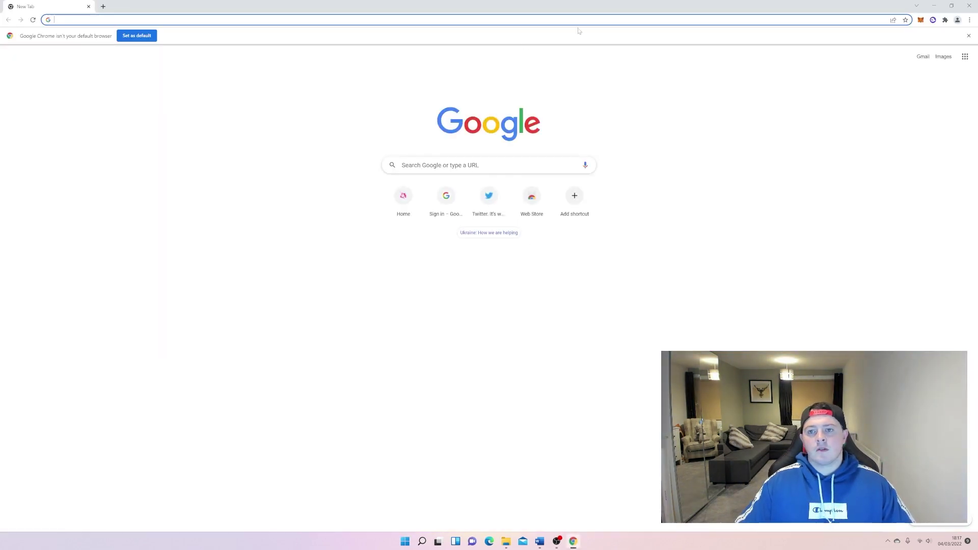
Search Google for hashpack and follow hashpack.app to the extension's Chrome Web Store page.
{"action": "left_click", "coordinate": [500, 162]}
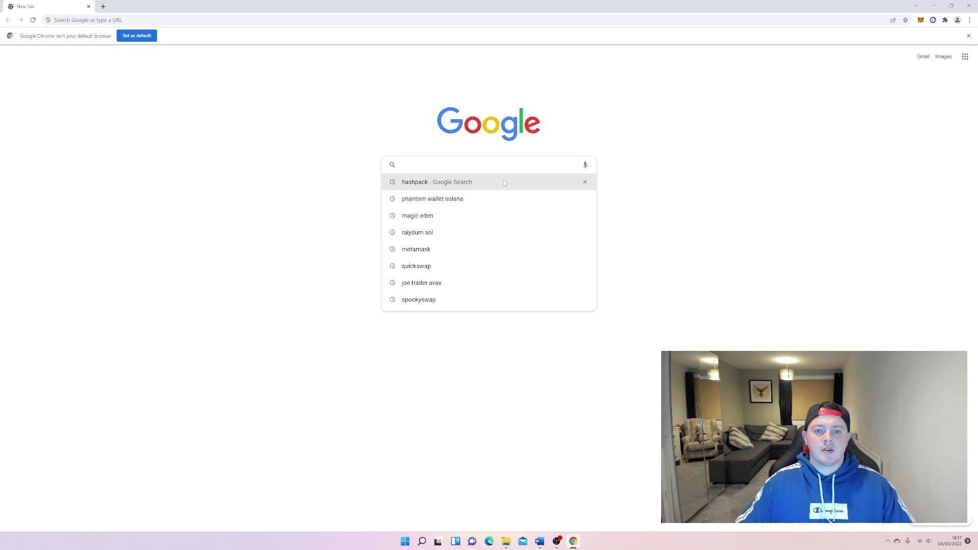
{"action": "left_click", "coordinate": [492, 187]}
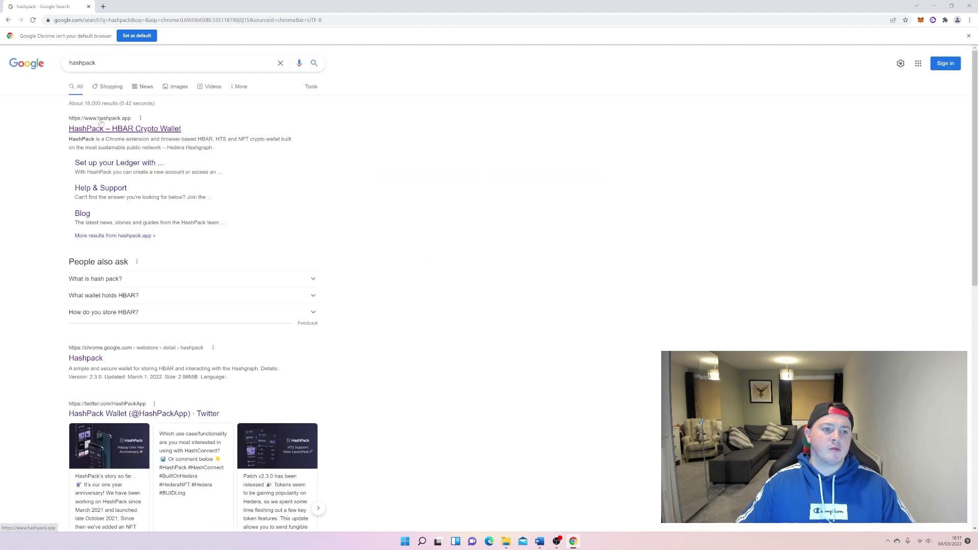
{"action": "left_click", "coordinate": [150, 131]}
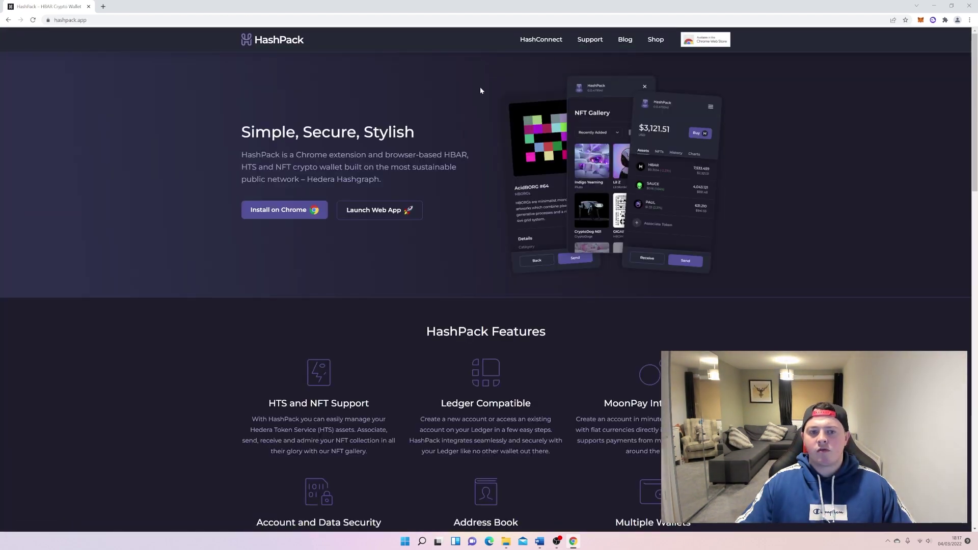
{"action": "left_click", "coordinate": [303, 209]}
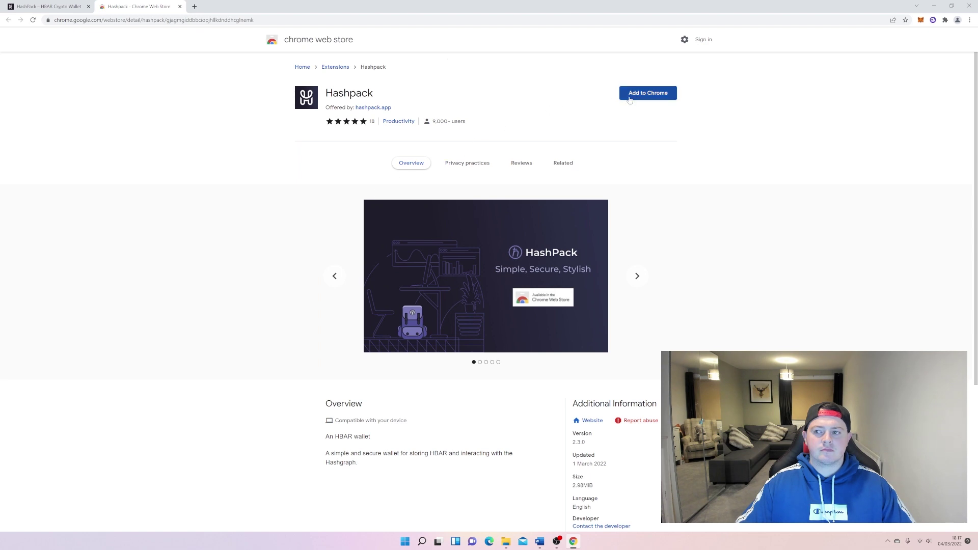
Add the Hashpack extension to Chrome and dismiss the extension-added notice.
{"action": "left_click", "coordinate": [646, 98]}
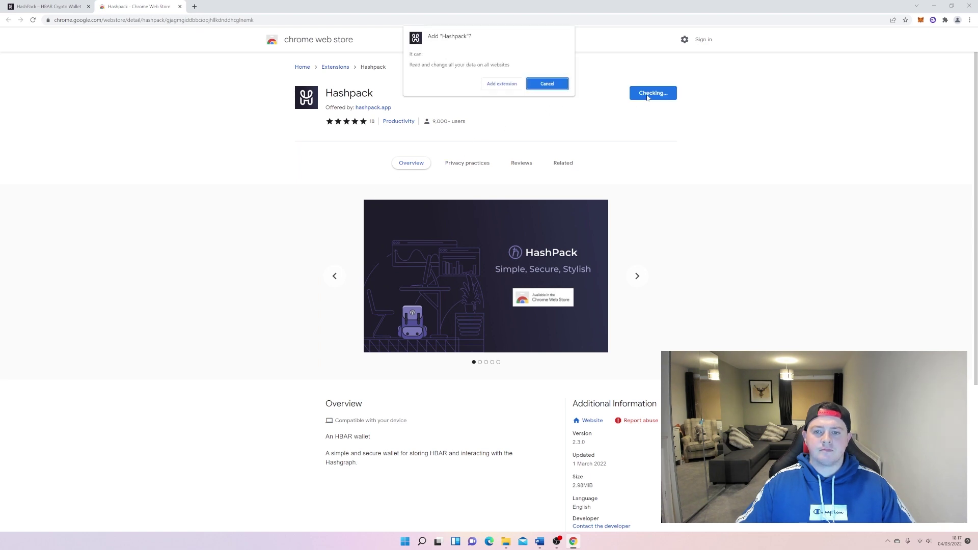
{"action": "left_click", "coordinate": [487, 83]}
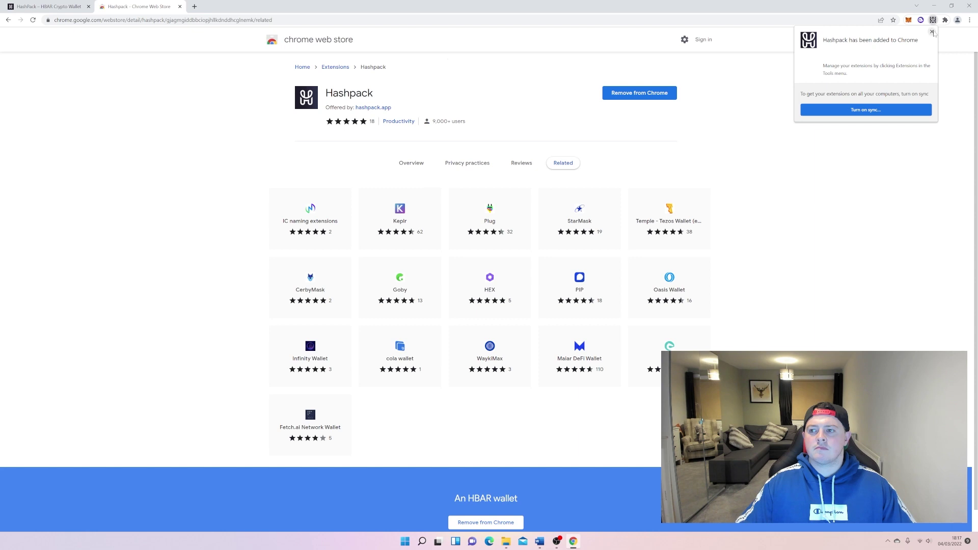
{"action": "left_click", "coordinate": [932, 32]}
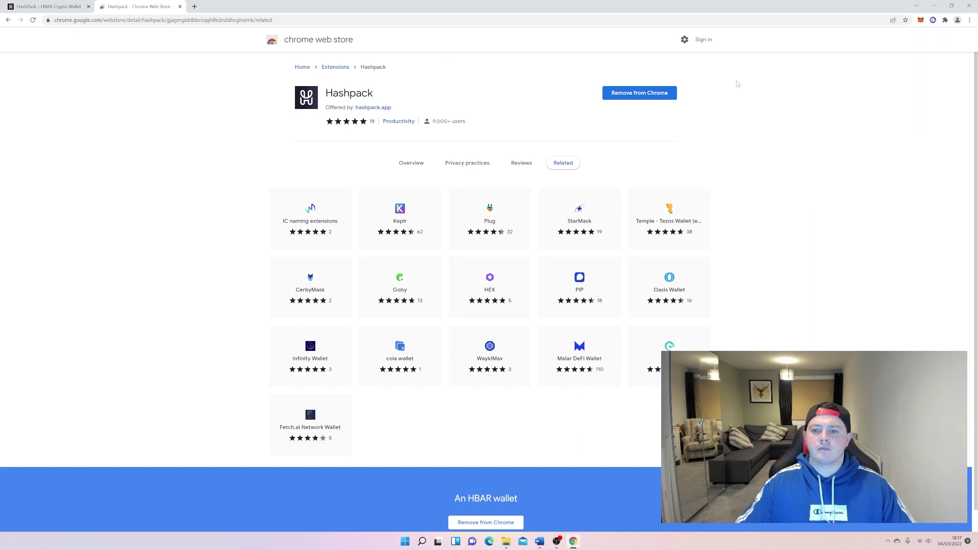
Pin Hashpack to the browser toolbar and launch its wallet window.
{"action": "left_click", "coordinate": [945, 20]}
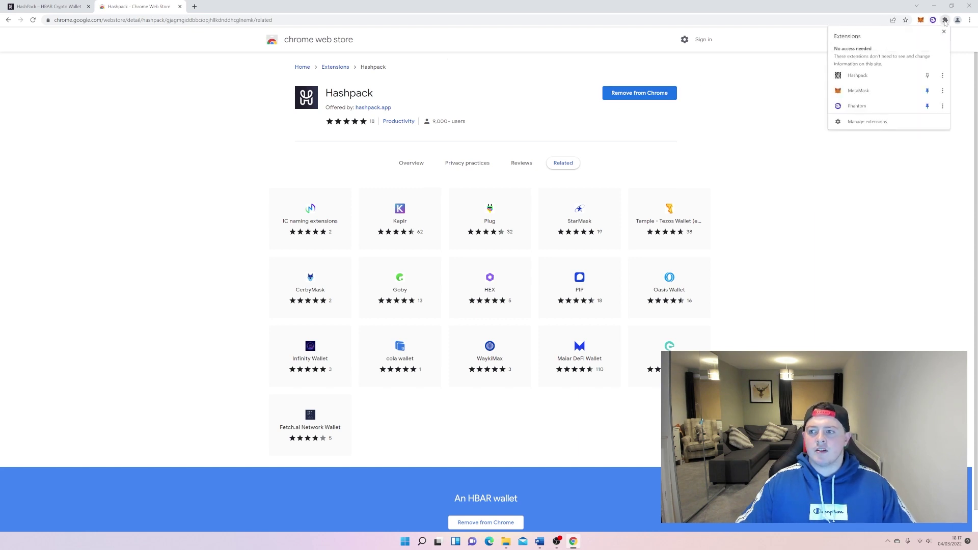
{"action": "left_click", "coordinate": [928, 75]}
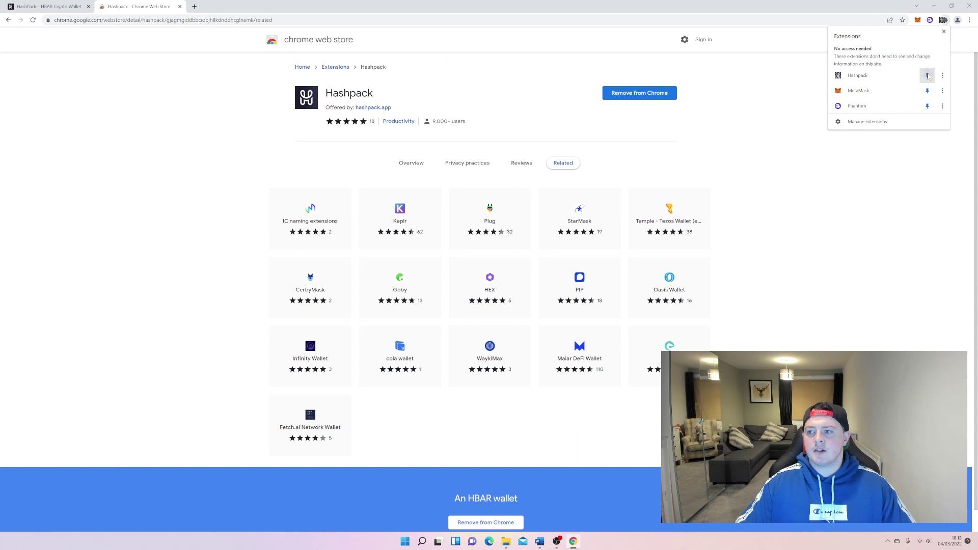
{"action": "left_click", "coordinate": [810, 70]}
{"action": "left_click", "coordinate": [933, 20]}
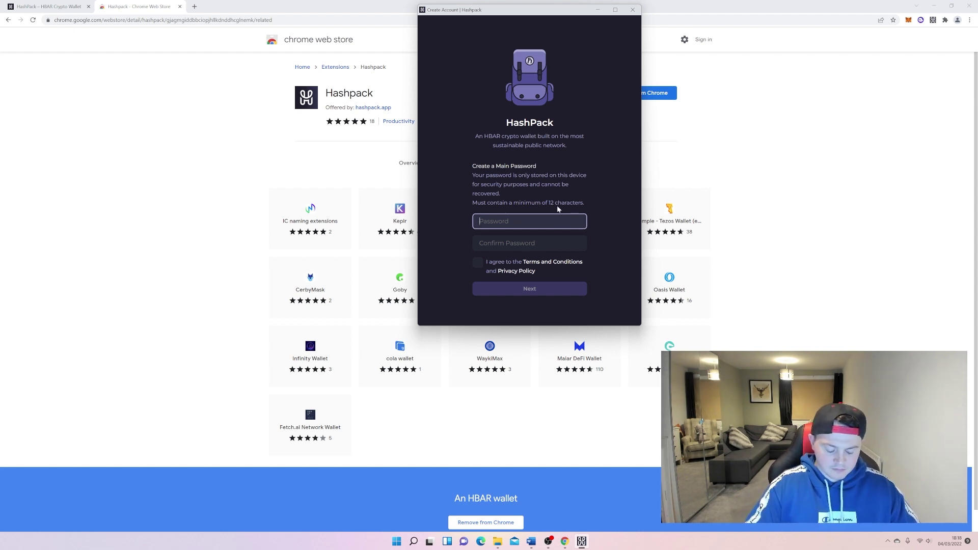
Enter and confirm the main password, accept the terms, and continue to wallet setup.
{"action": "type", "text": "****"}
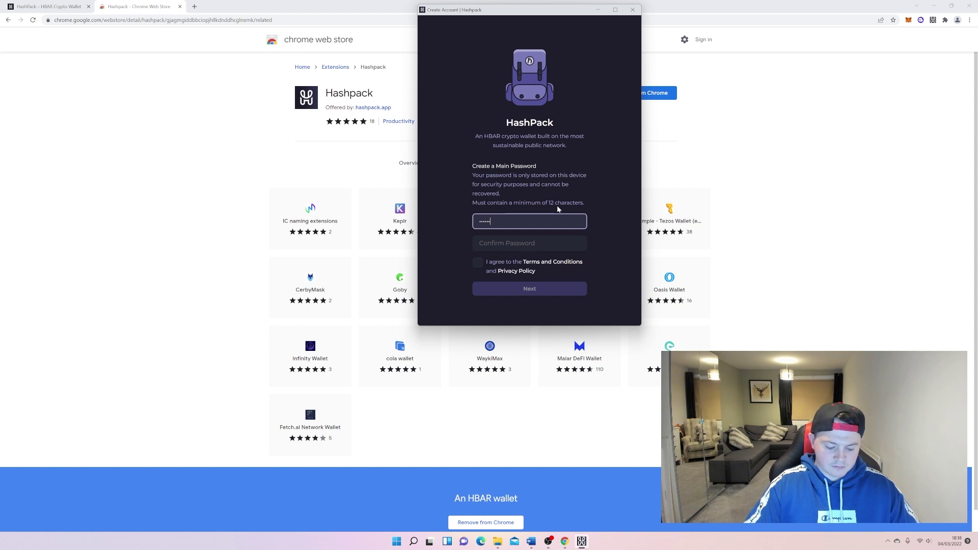
{"action": "type", "text": "****"}
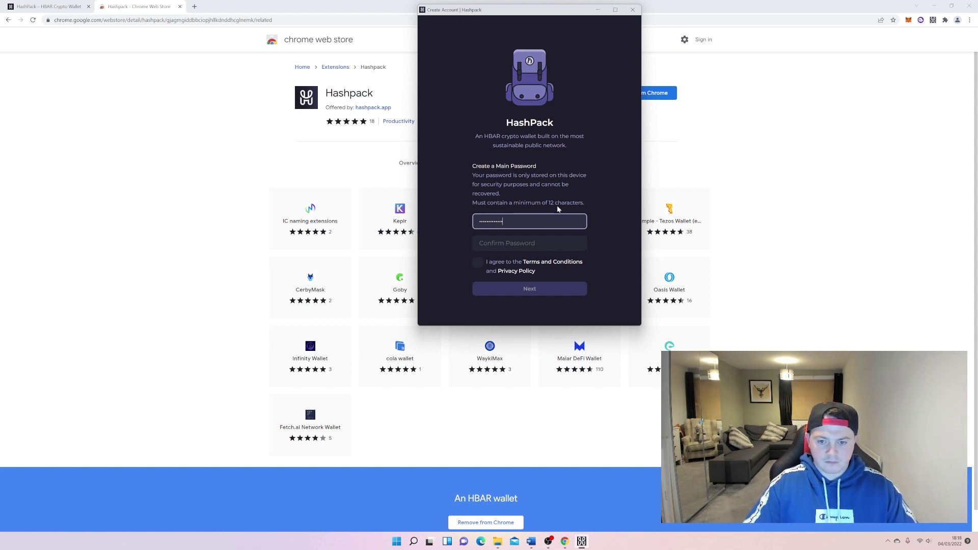
{"action": "type", "text": "*"}
{"action": "left_click", "coordinate": [529, 243]}
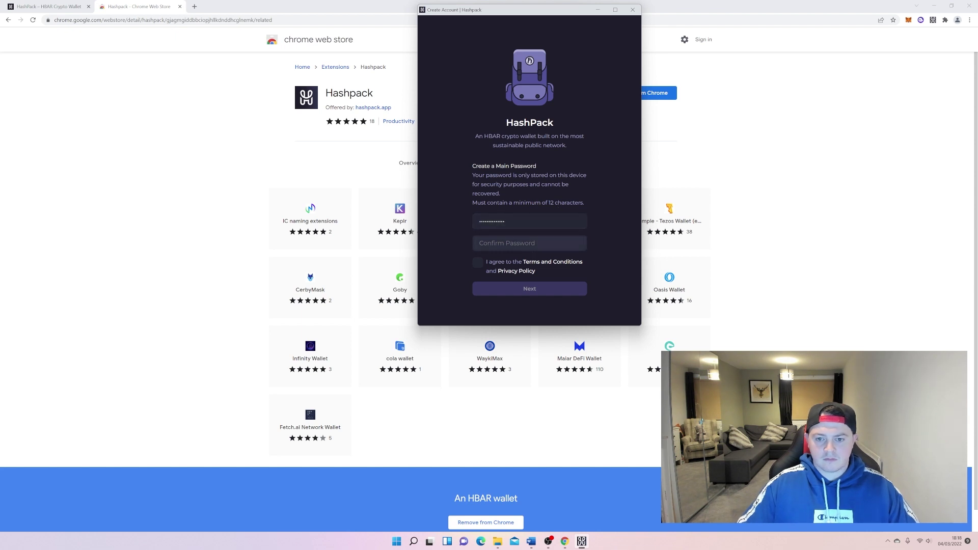
{"action": "type", "text": "****"}
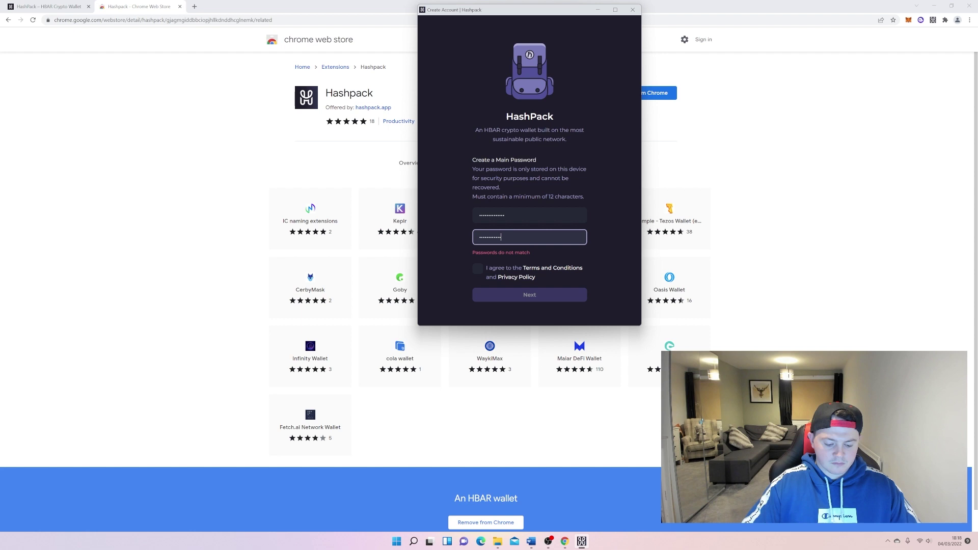
{"action": "type", "text": "*"}
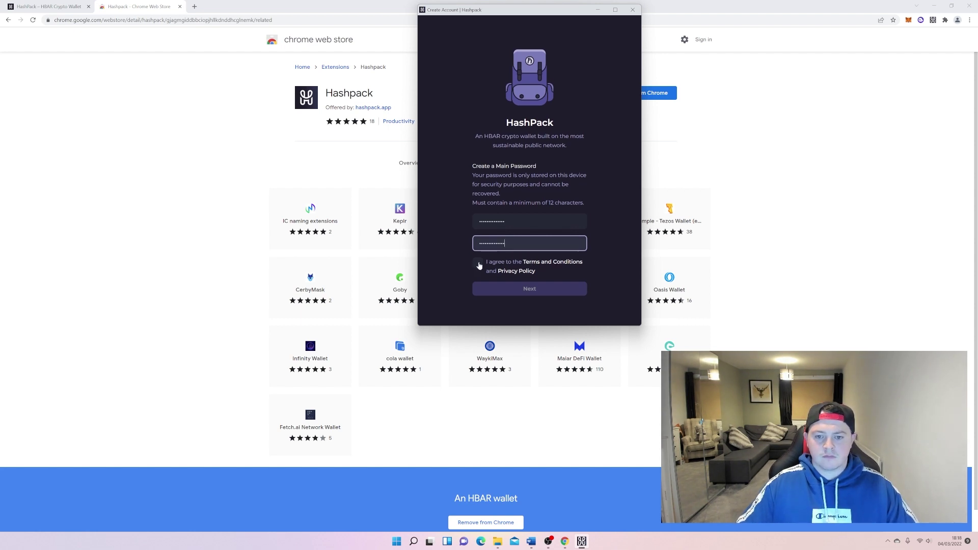
{"action": "left_click", "coordinate": [477, 263]}
{"action": "left_click", "coordinate": [535, 289]}
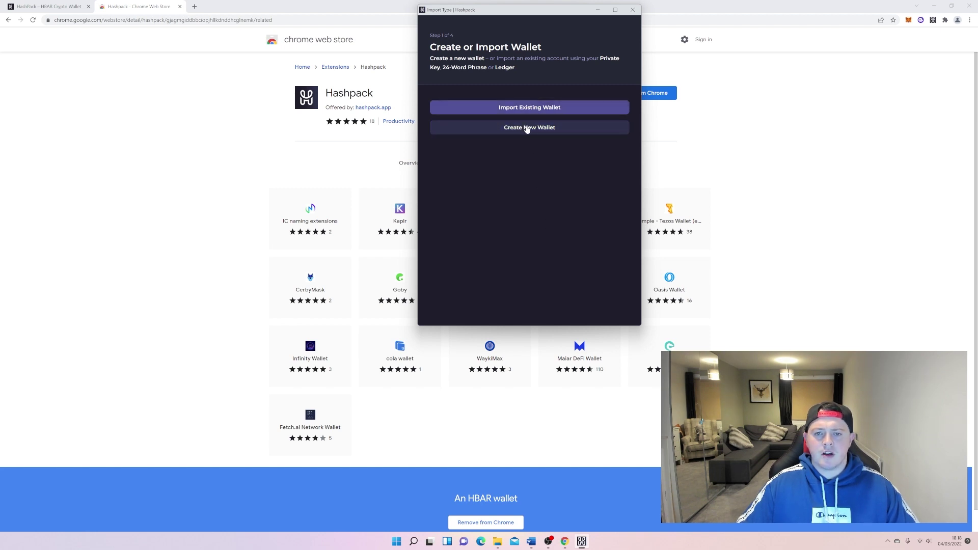
Create a new standard (non-Ledger) wallet and copy its 24-word seed phrase to the clipboard.
{"action": "left_click", "coordinate": [527, 128]}
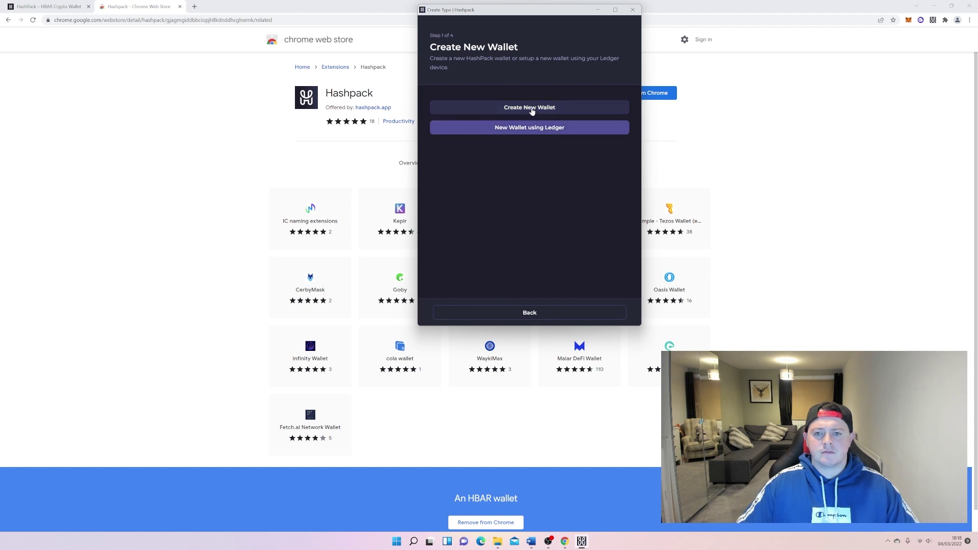
{"action": "left_click", "coordinate": [531, 111]}
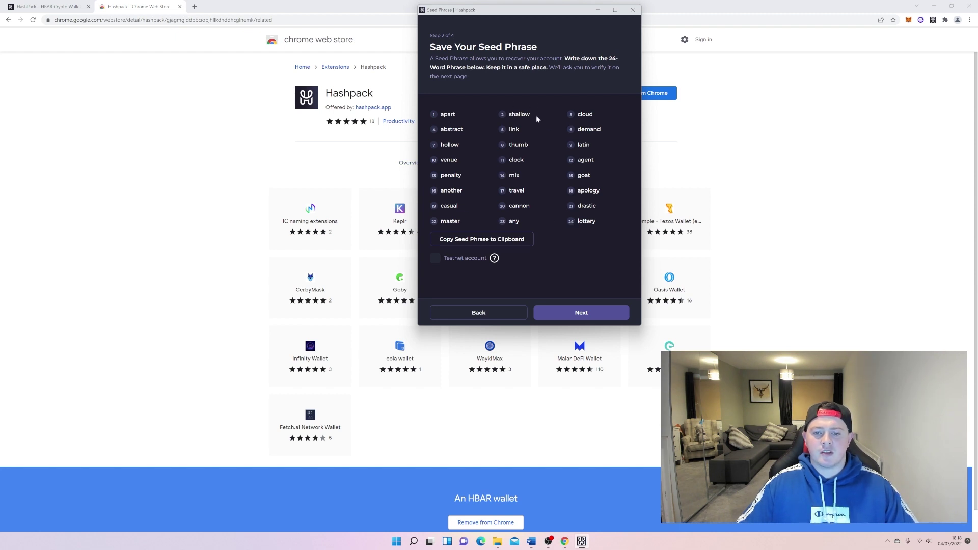
{"action": "left_click", "coordinate": [497, 243]}
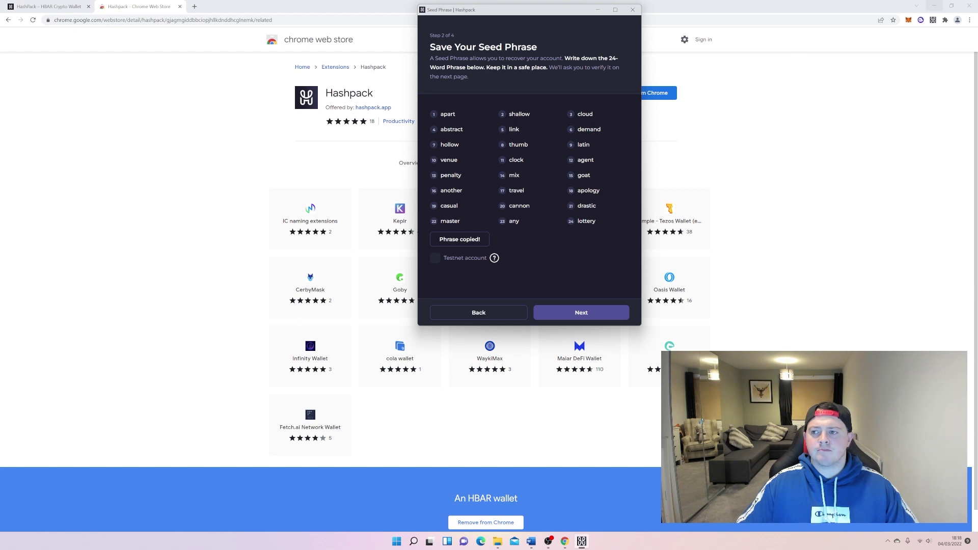
{"action": "left_click", "coordinate": [931, 12]}
Open a blank Word document and paste the seed phrase as plain text.
{"action": "left_click", "coordinate": [932, 10]}
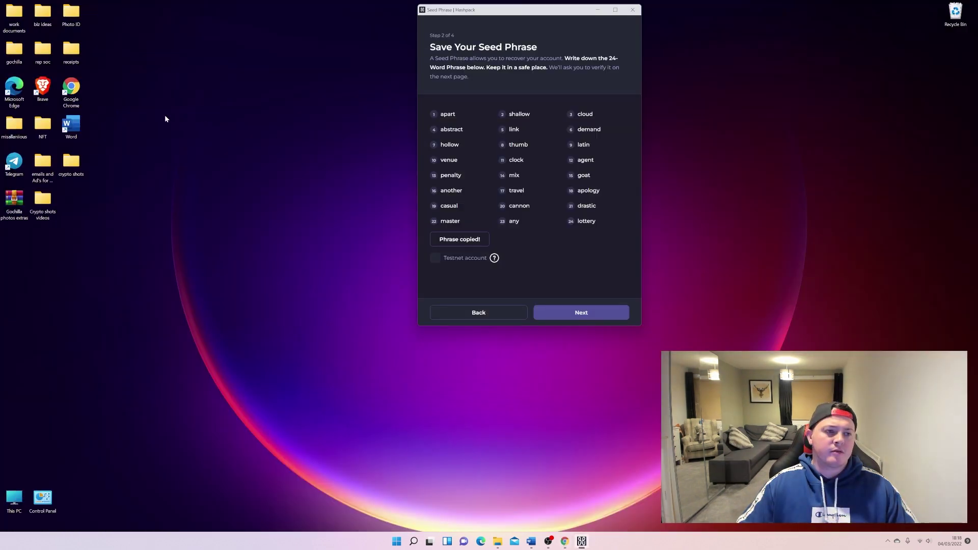
{"action": "double_click", "coordinate": [71, 125]}
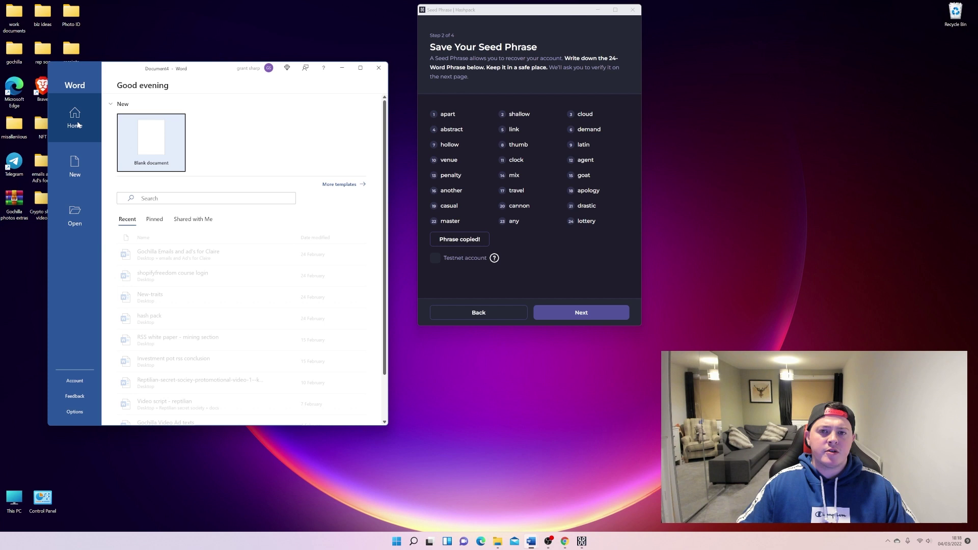
{"action": "left_click", "coordinate": [156, 141]}
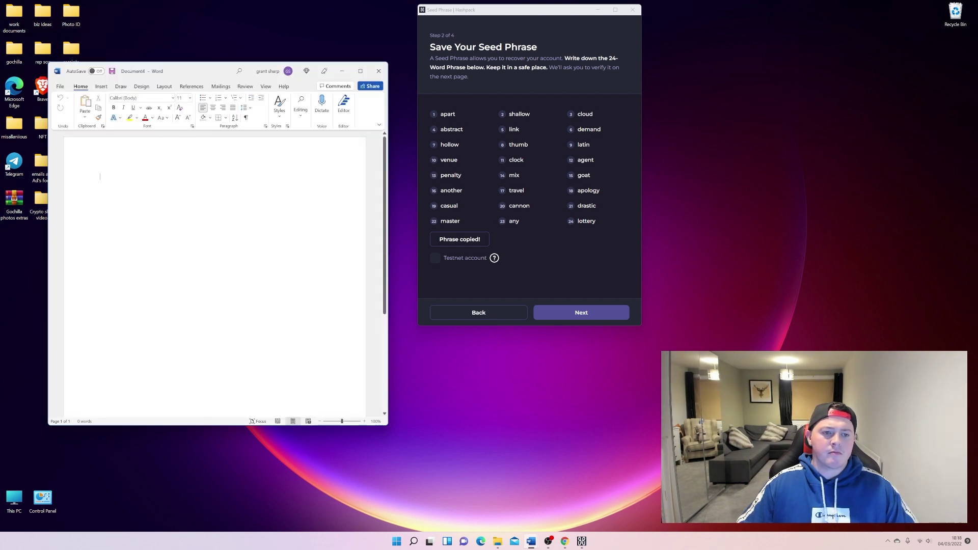
{"action": "right_click", "coordinate": [152, 179]}
{"action": "left_click", "coordinate": [168, 216]}
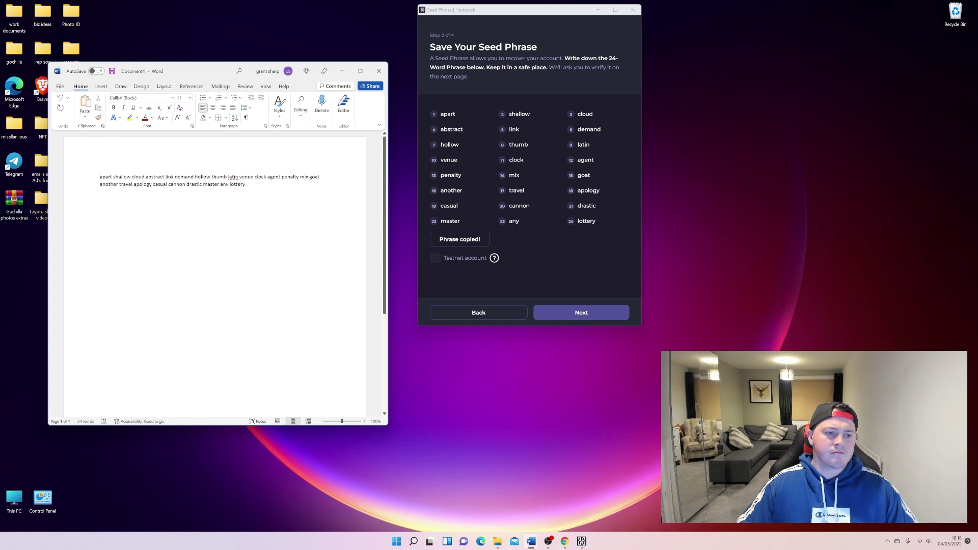
Add a 'Hash pack' heading above the pasted phrase, then minimize Word.
{"action": "left_click", "coordinate": [100, 177]}
{"action": "key", "text": "Return"}
{"action": "key", "text": "Return"}
{"action": "key", "text": "Return"}
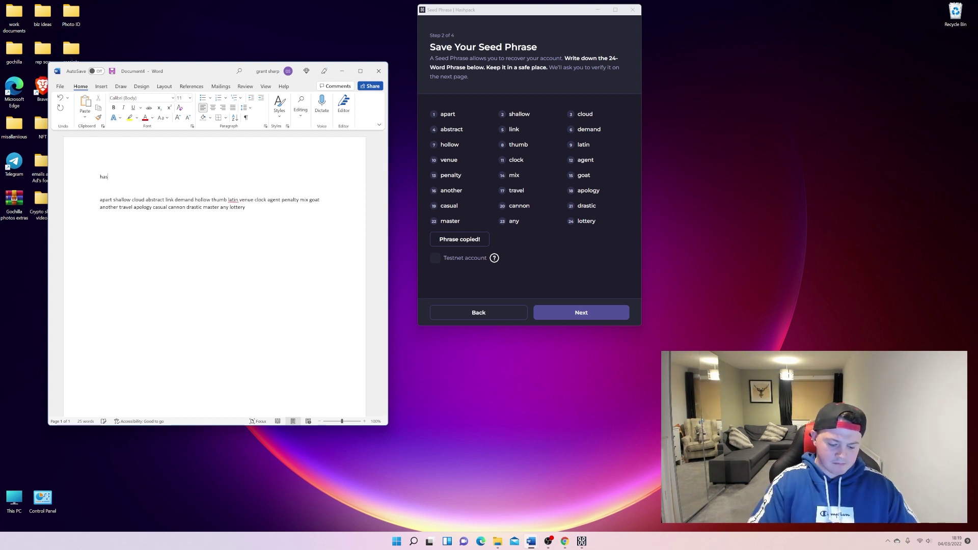
{"action": "type", "text": "hash"}
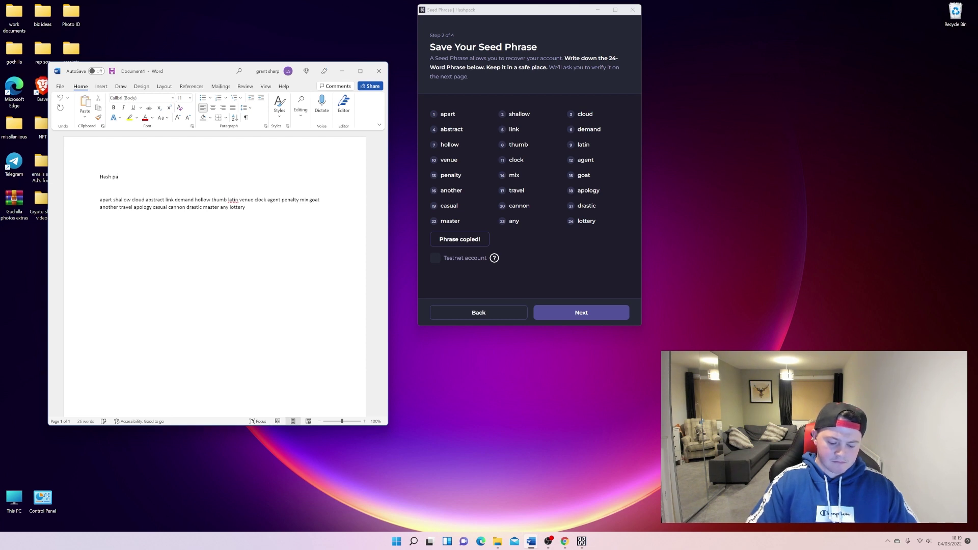
{"action": "left_click", "coordinate": [346, 76]}
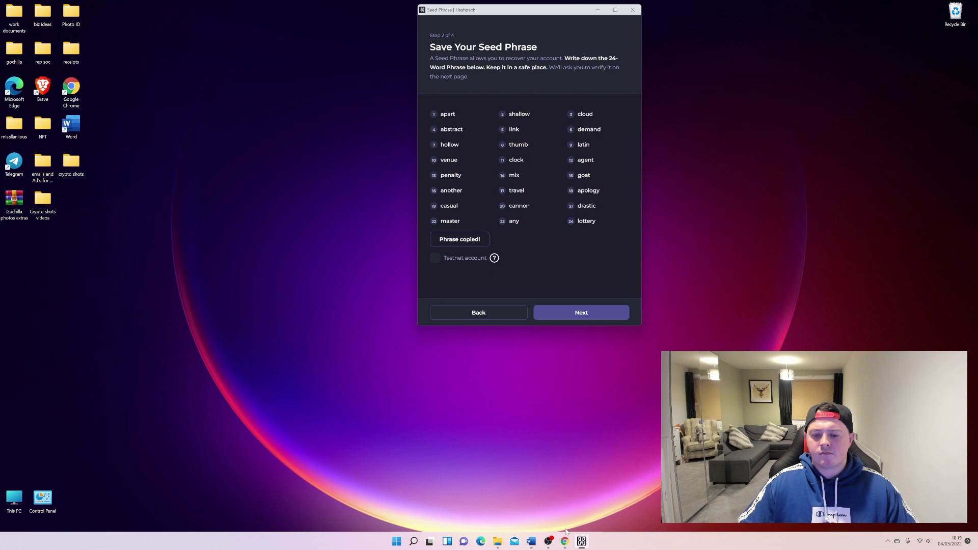
Continue to the Verify Phrase step and bring the Word copy of the phrase alongside.
{"action": "left_click", "coordinate": [565, 542]}
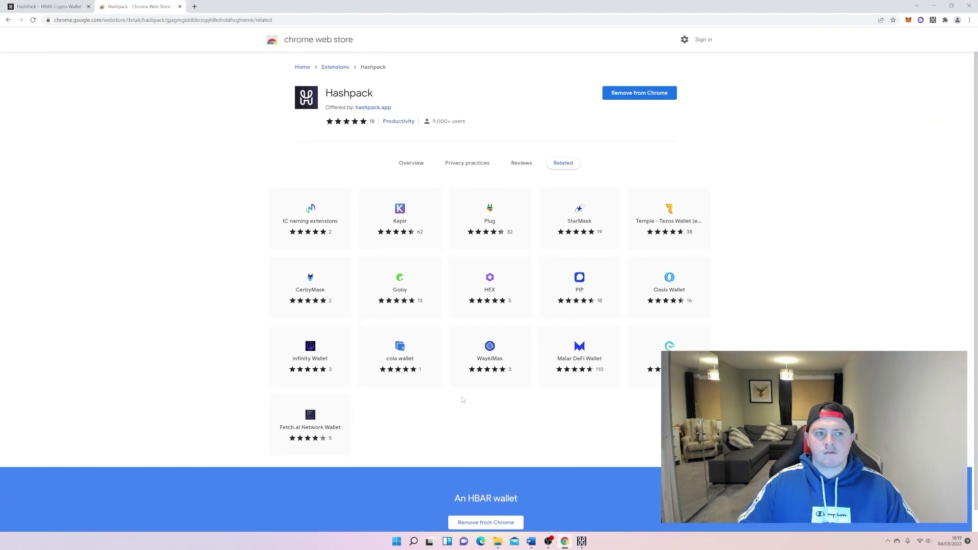
{"action": "left_click", "coordinate": [48, 6]}
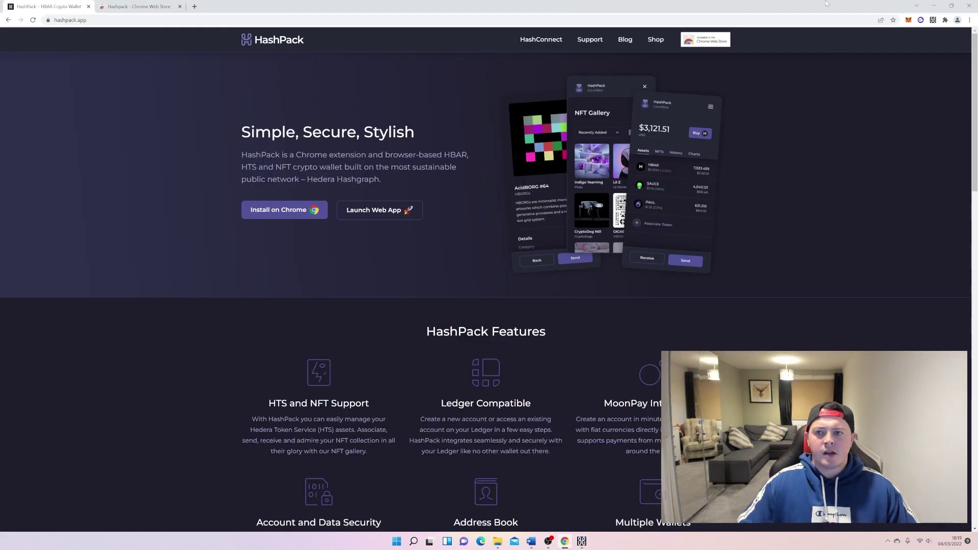
{"action": "left_click", "coordinate": [933, 5]}
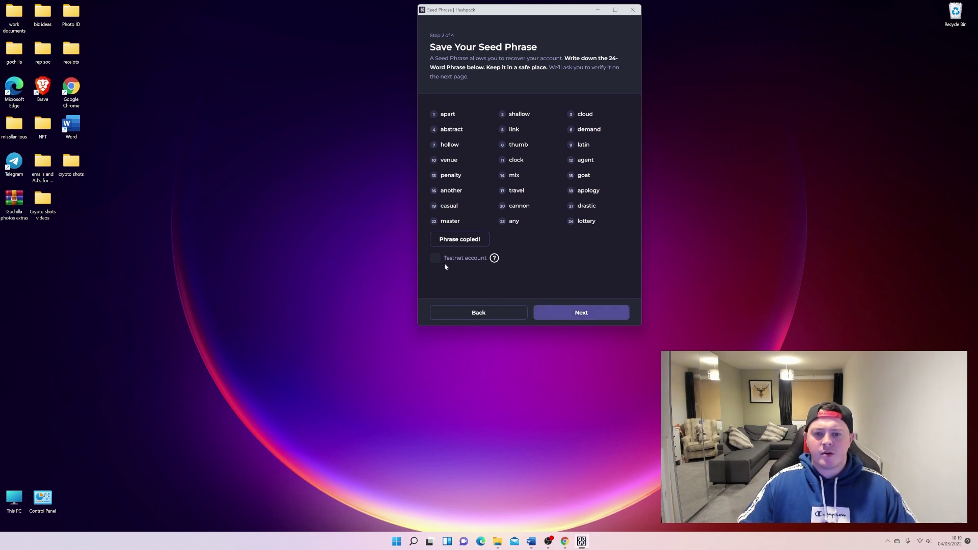
{"action": "left_click", "coordinate": [564, 312]}
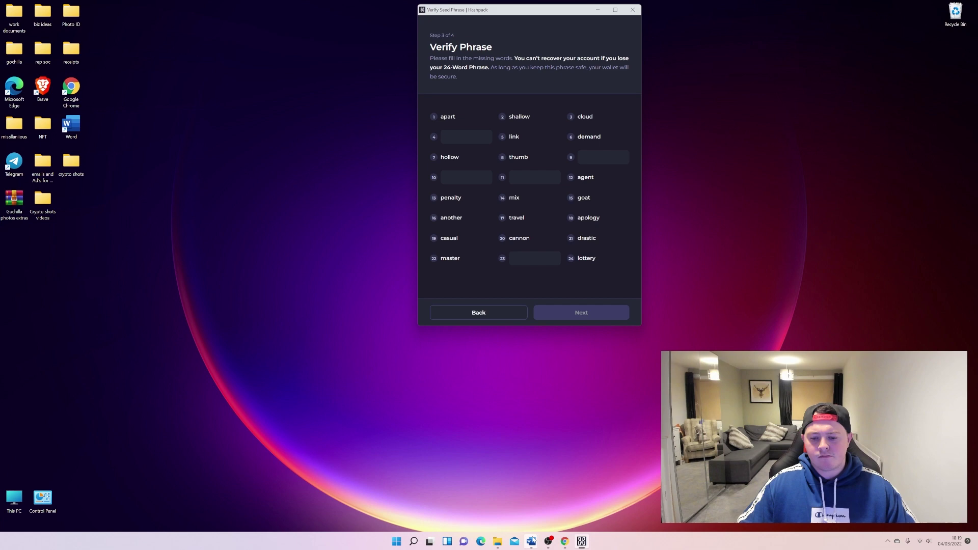
{"action": "mouse_move", "coordinate": [531, 541]}
{"action": "left_click", "coordinate": [541, 510]}
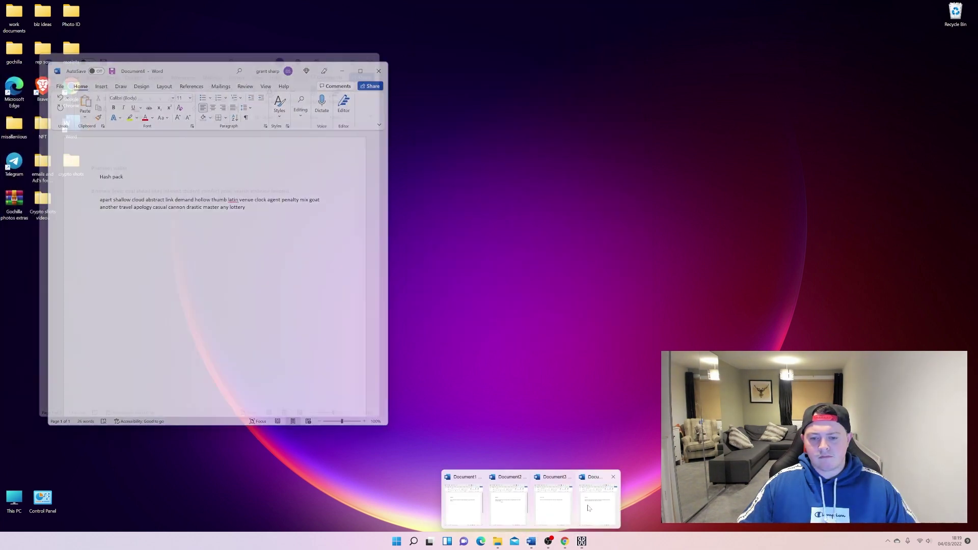
{"action": "left_click", "coordinate": [593, 507]}
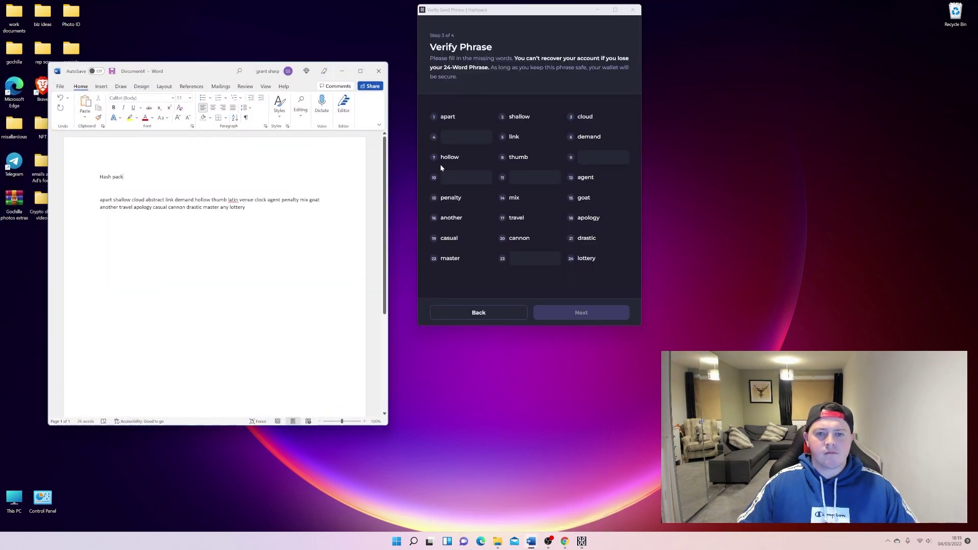
Fill in missing words 4, 9, 10 and 11 from the Word copy, and select word 23.
{"action": "left_click", "coordinate": [518, 139]}
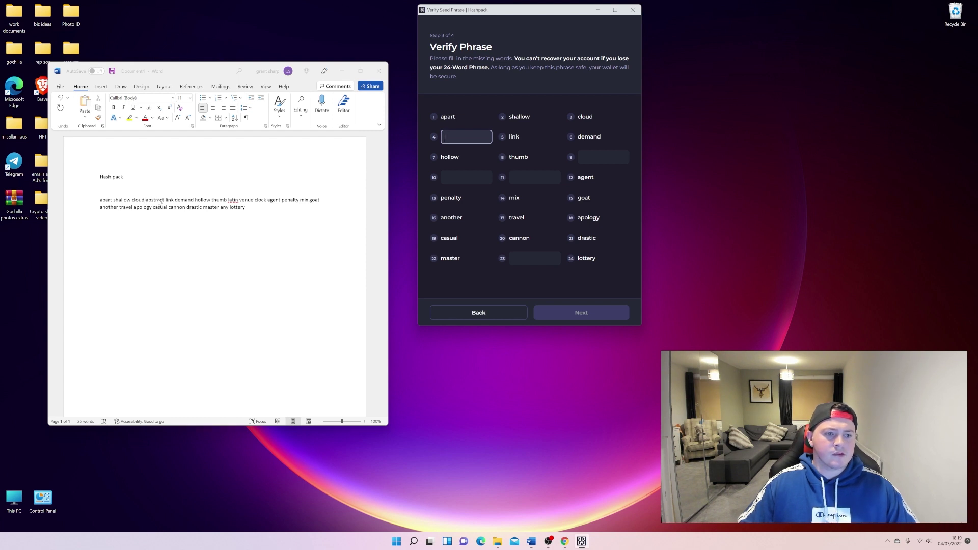
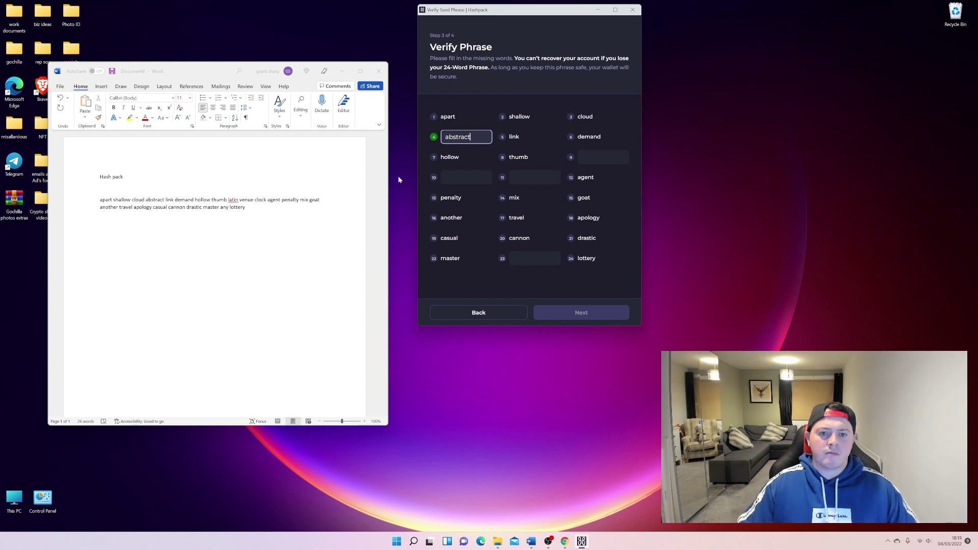
{"action": "left_click", "coordinate": [462, 177]}
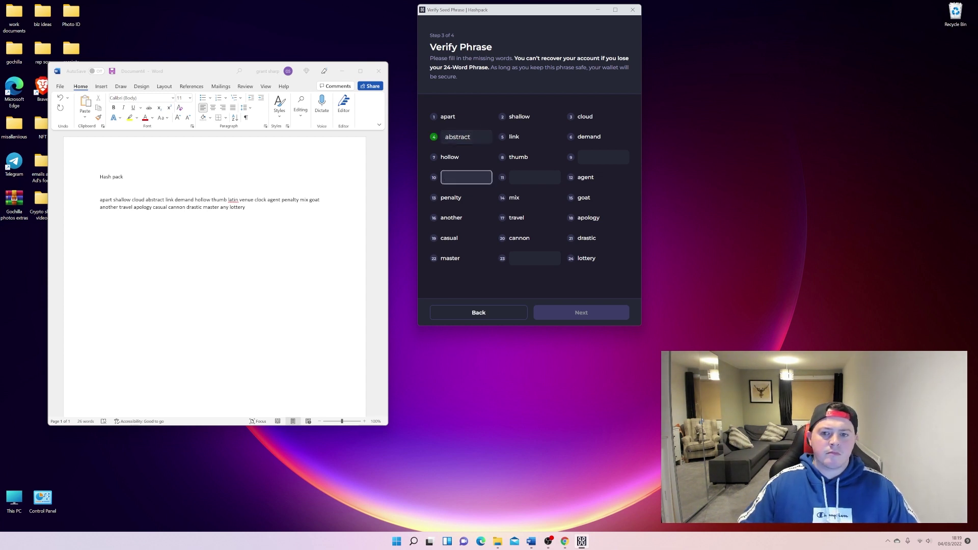
{"action": "left_click", "coordinate": [585, 158]}
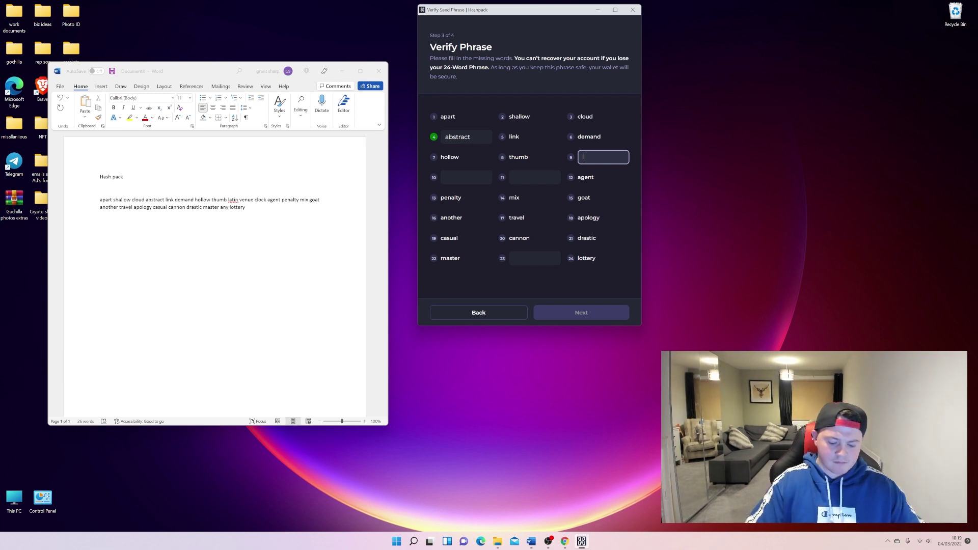
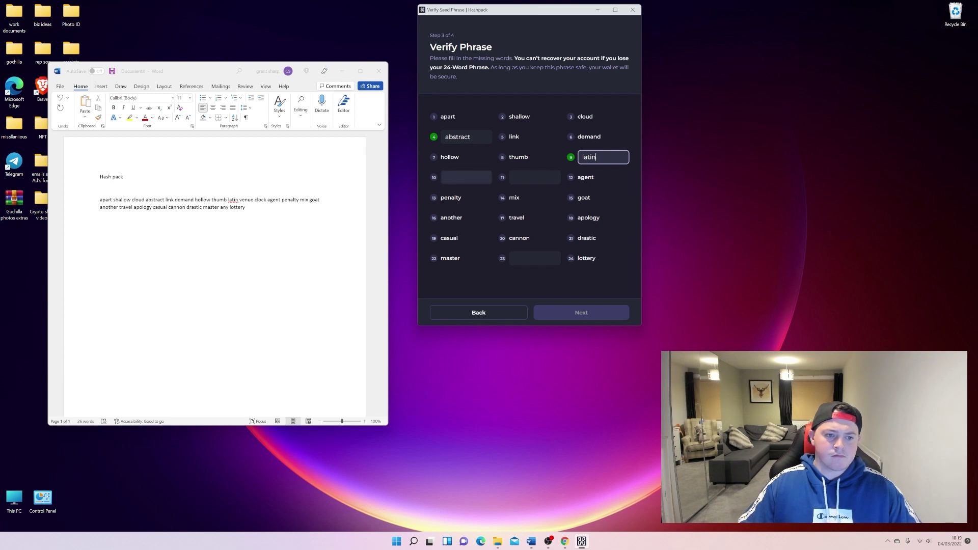
{"action": "left_click", "coordinate": [467, 178]}
{"action": "type", "text": "v"}
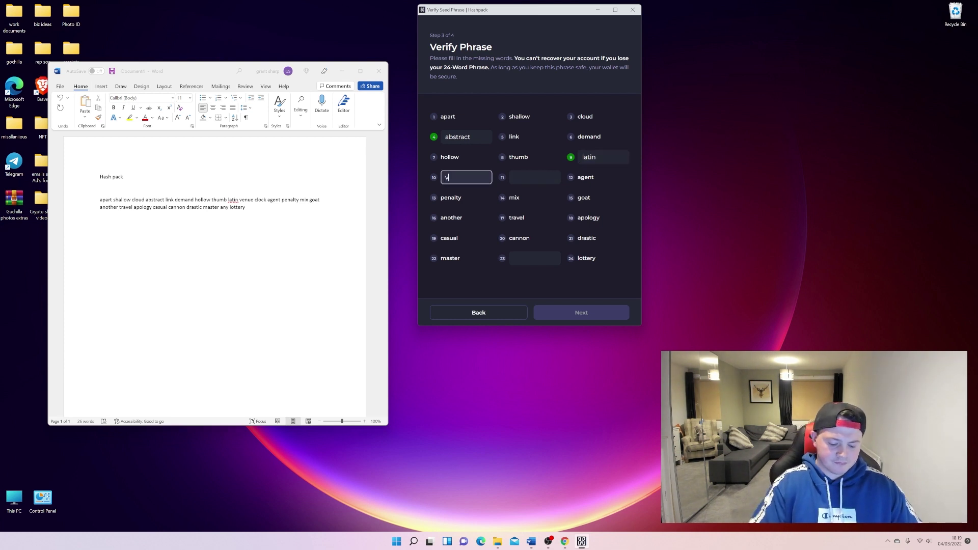
{"action": "type", "text": "enue"}
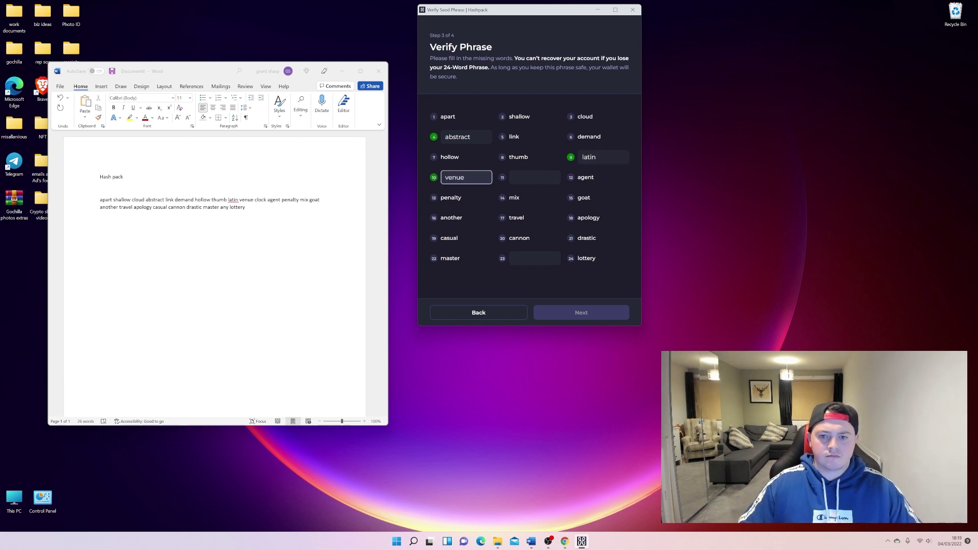
{"action": "left_click", "coordinate": [535, 177]}
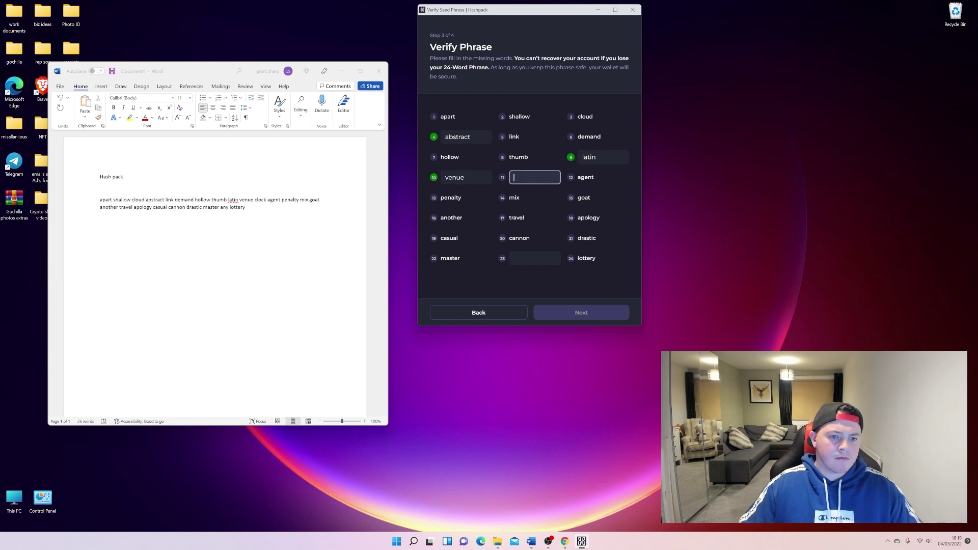
{"action": "type", "text": "clock"}
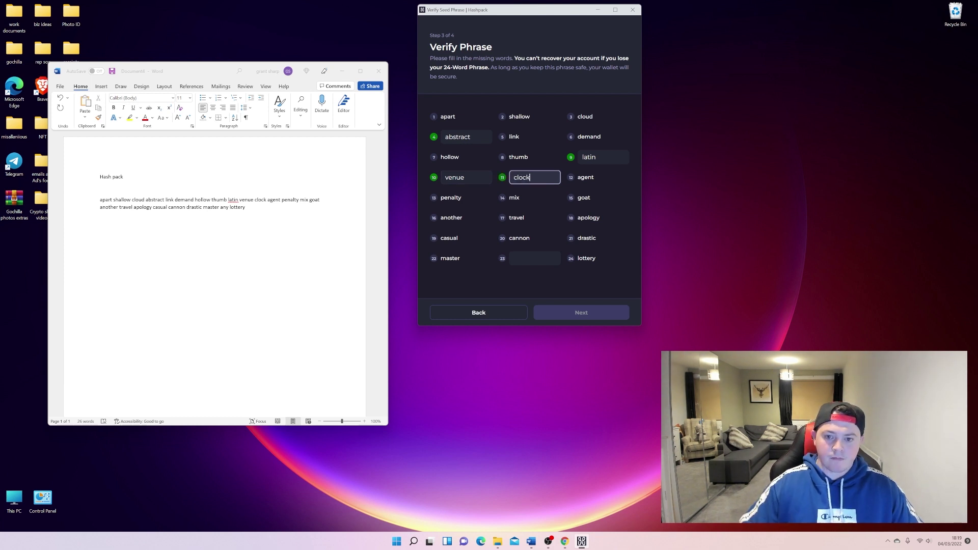
{"action": "left_click", "coordinate": [514, 258]}
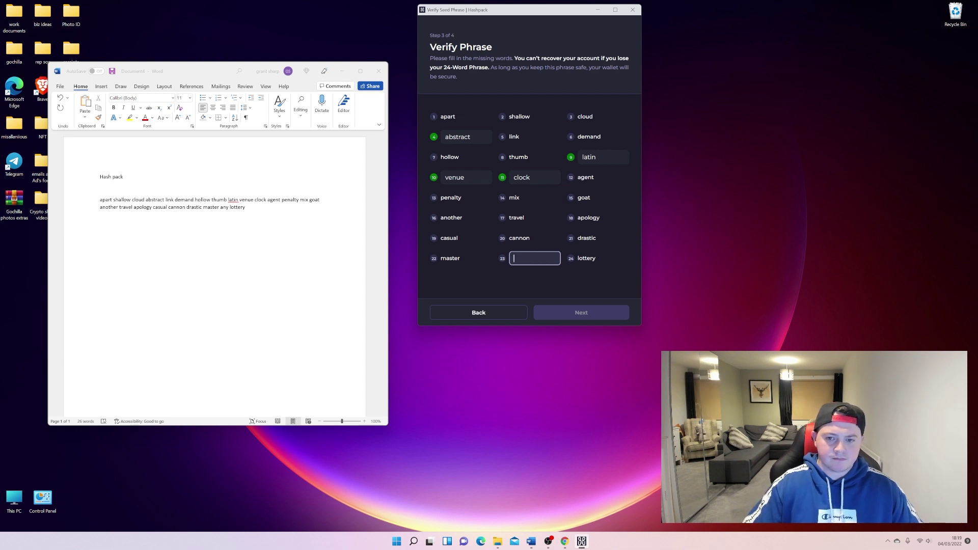
Enter the final missing seed word, then create the wallet under a chosen nickname.
{"action": "type", "text": "any"}
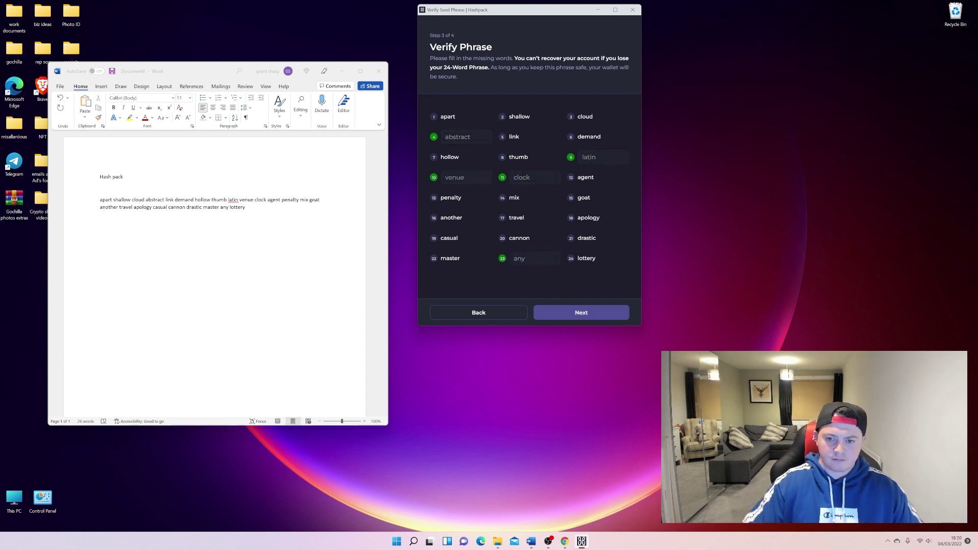
{"action": "left_click", "coordinate": [578, 310]}
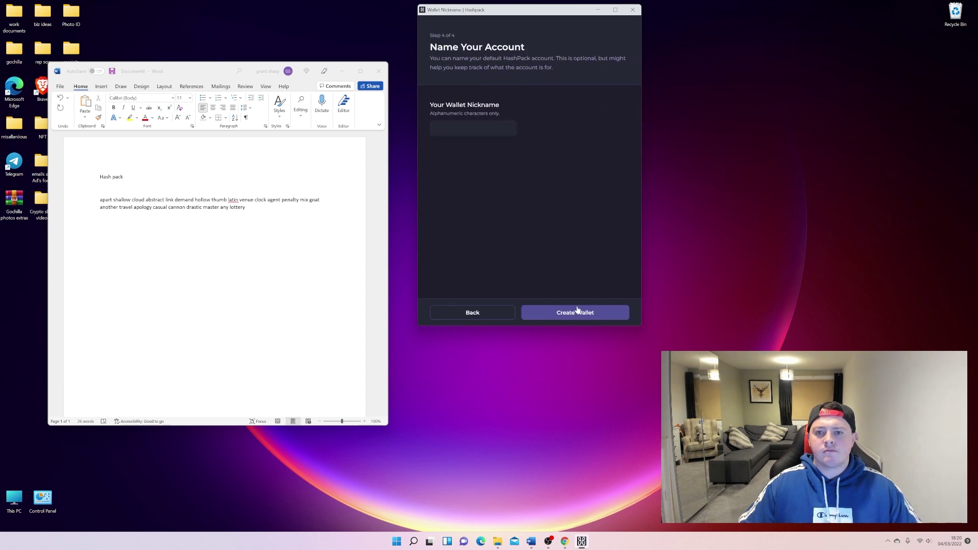
{"action": "left_click", "coordinate": [436, 128]}
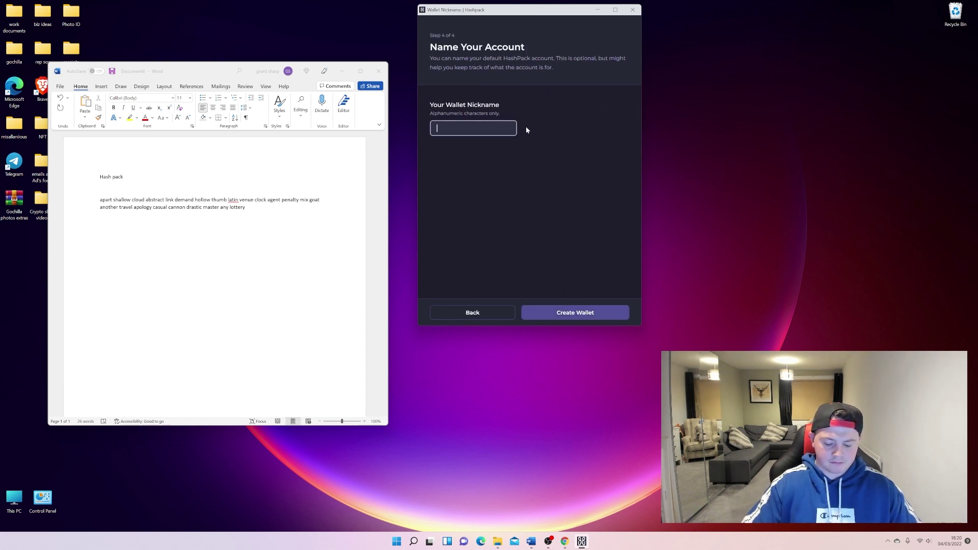
{"action": "type", "text": "john"}
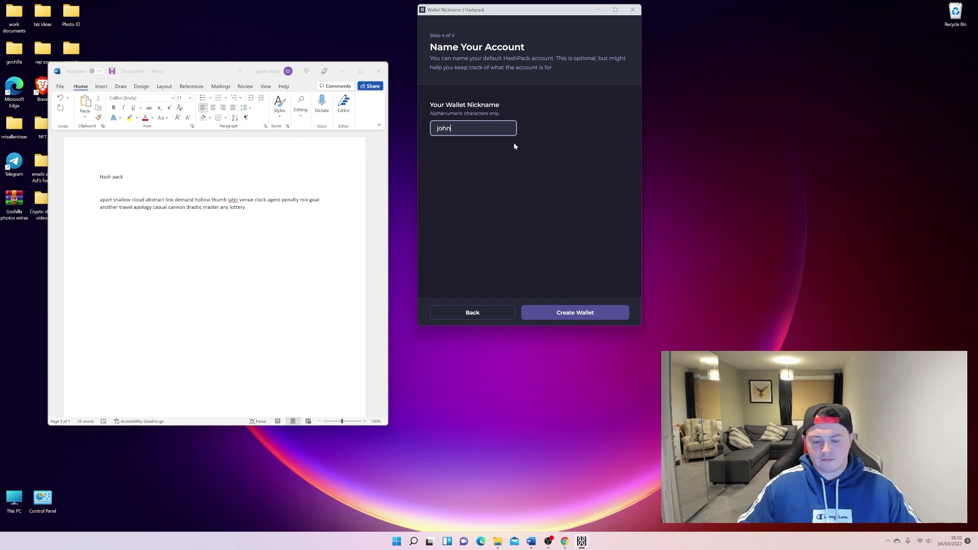
{"action": "left_click", "coordinate": [591, 319]}
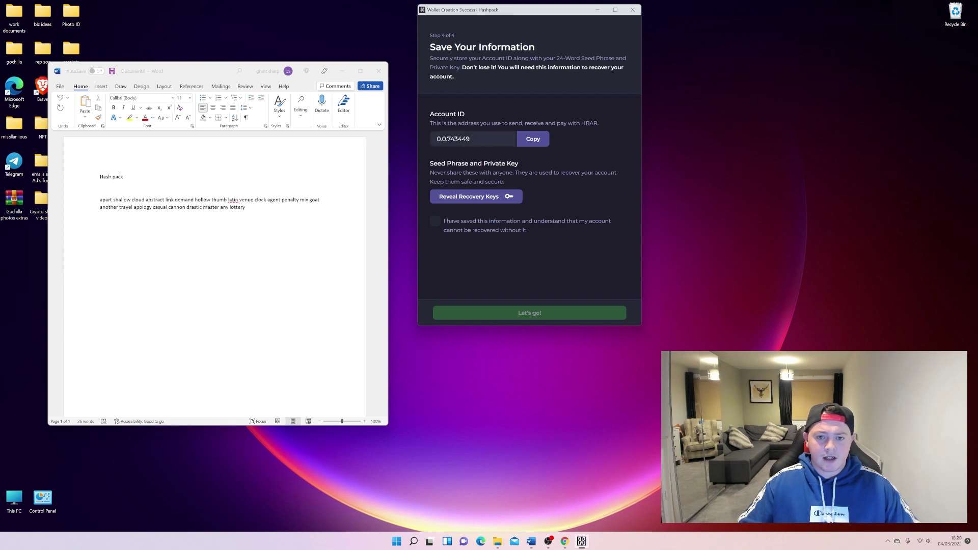
Copy the new account ID and paste it on its own line under Word's Hash pack heading.
{"action": "left_click_drag", "start_coordinate": [436, 139], "coordinate": [471, 140]}
{"action": "right_click", "coordinate": [455, 139]}
{"action": "left_click", "coordinate": [471, 153]}
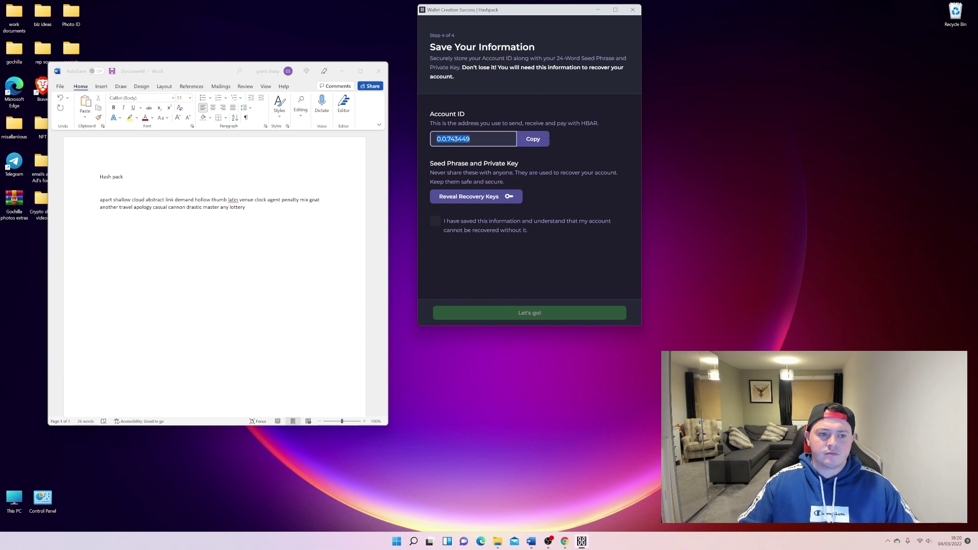
{"action": "left_click", "coordinate": [180, 176]}
{"action": "key", "text": "Return"}
{"action": "key", "text": "Return"}
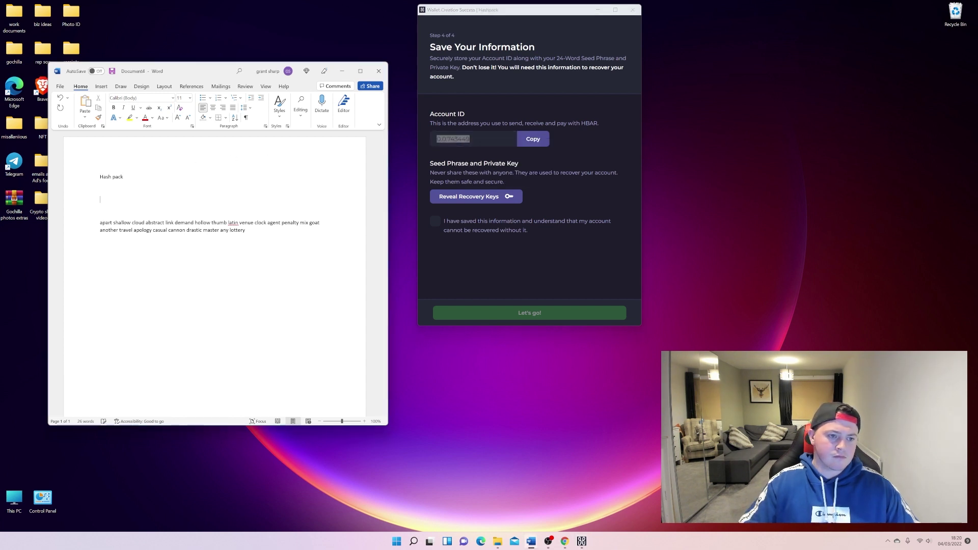
{"action": "right_click", "coordinate": [102, 200]}
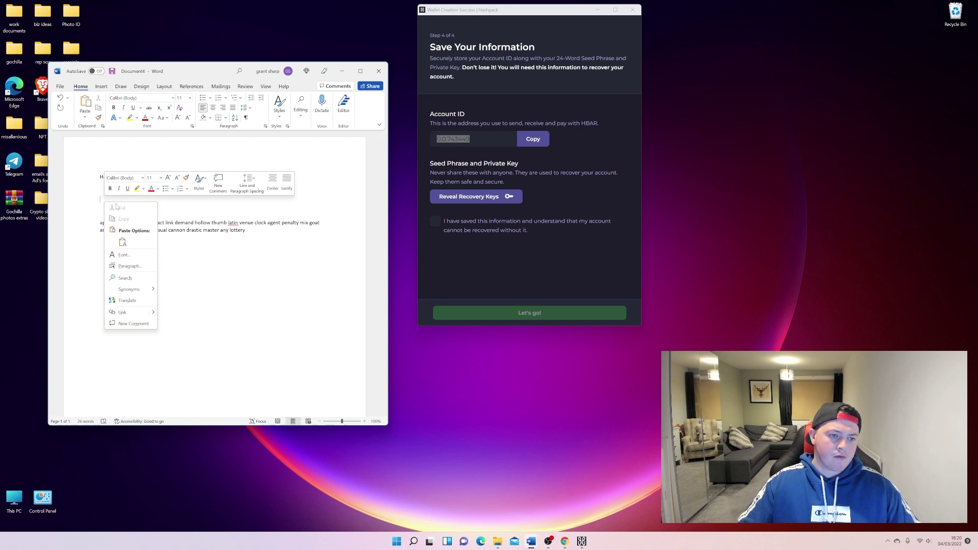
{"action": "left_click", "coordinate": [122, 240]}
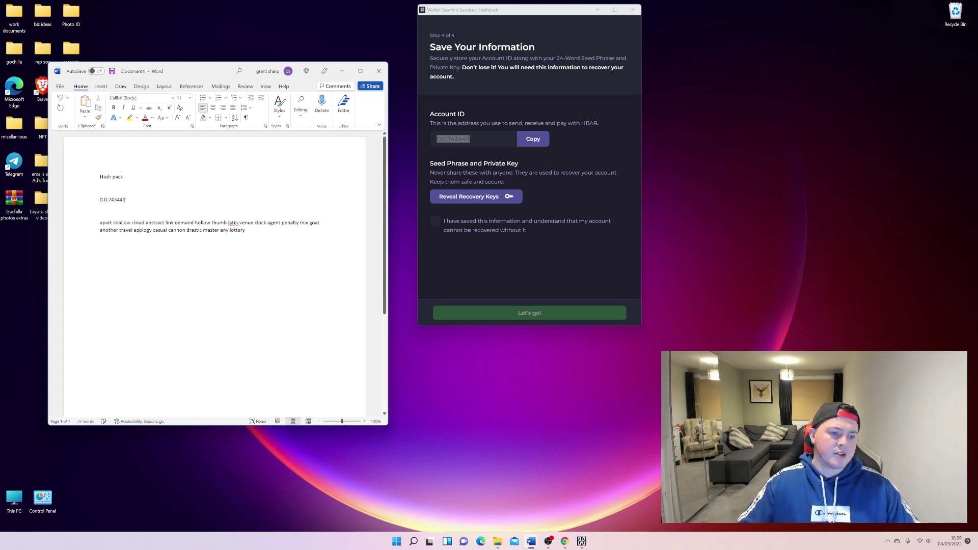
{"action": "key", "text": "Return"}
{"action": "key", "text": "Return"}
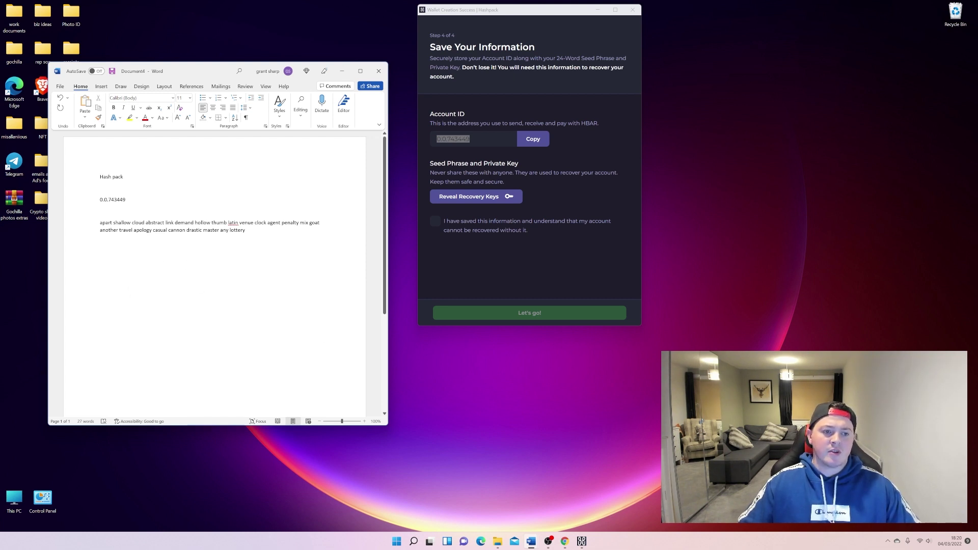
Confirm the information is saved and reach the wallet home showing $0.00 with HBAR at 0.
{"action": "left_click", "coordinate": [342, 71]}
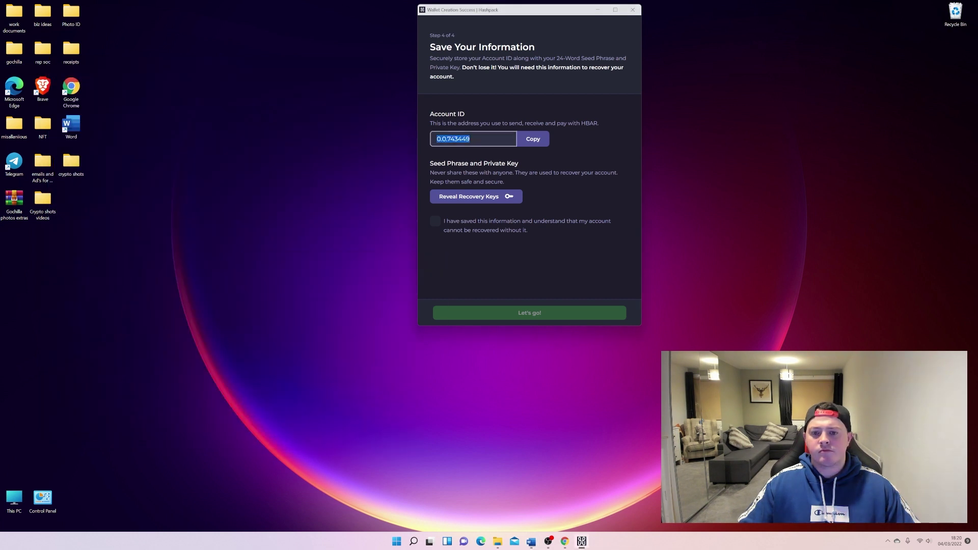
{"action": "left_click", "coordinate": [435, 221]}
{"action": "left_click", "coordinate": [529, 315]}
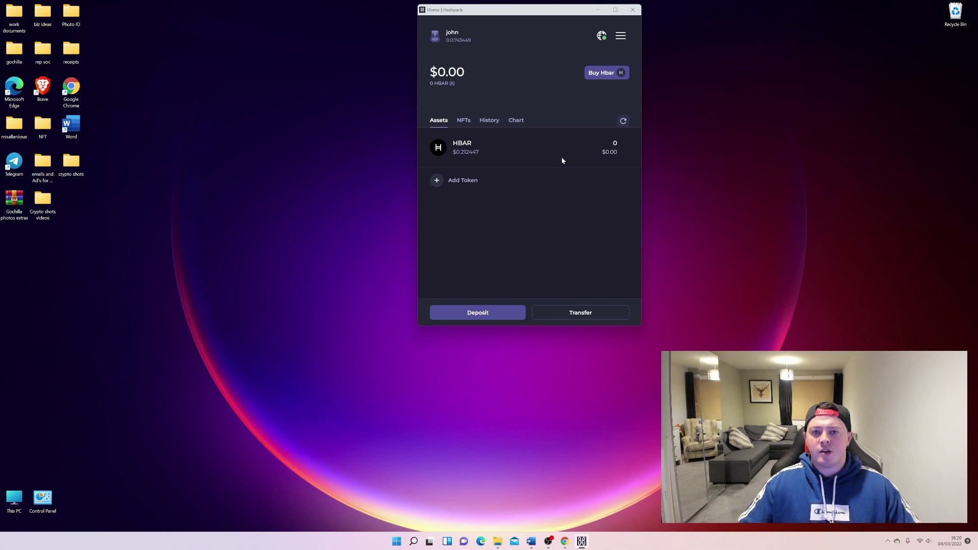
{"action": "left_click", "coordinate": [565, 541]}
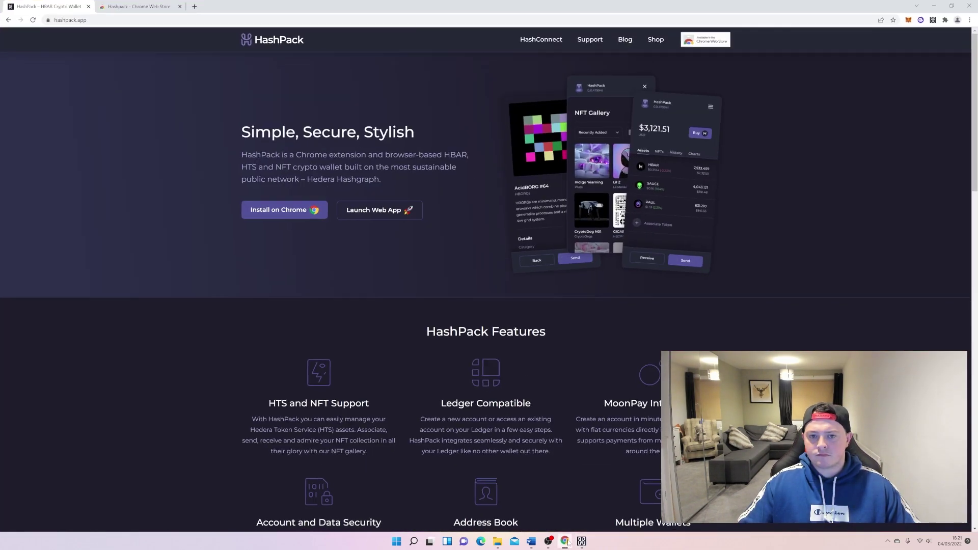
{"action": "left_click", "coordinate": [934, 6]}
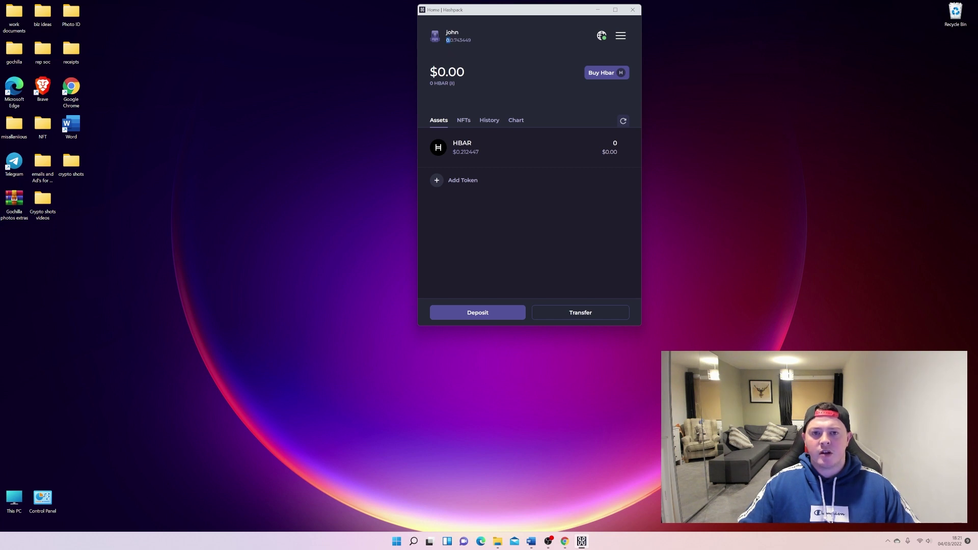
Highlight the account ID beneath the account name, then show the wallet's NFTs, which read 'No NFTs yet'.
{"action": "left_click_drag", "start_coordinate": [448, 40], "coordinate": [471, 40]}
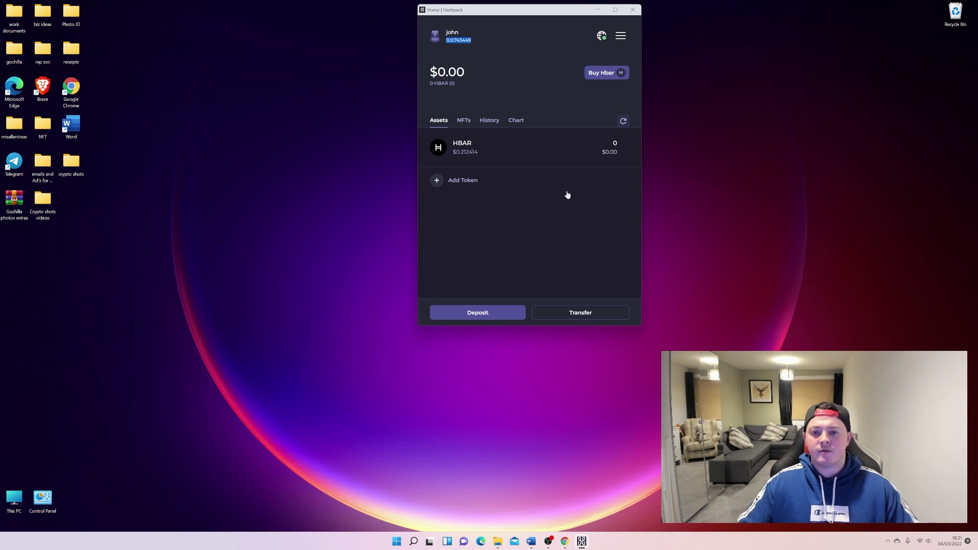
{"action": "left_click", "coordinate": [470, 124]}
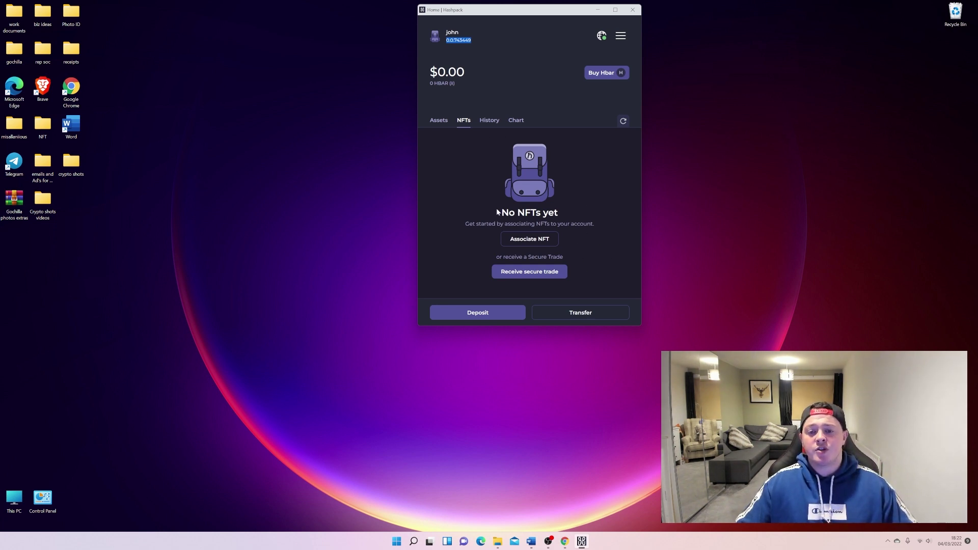
Open the Associate a Token page from Associate NFT, then close it to return to NFTs.
{"action": "left_click", "coordinate": [541, 240]}
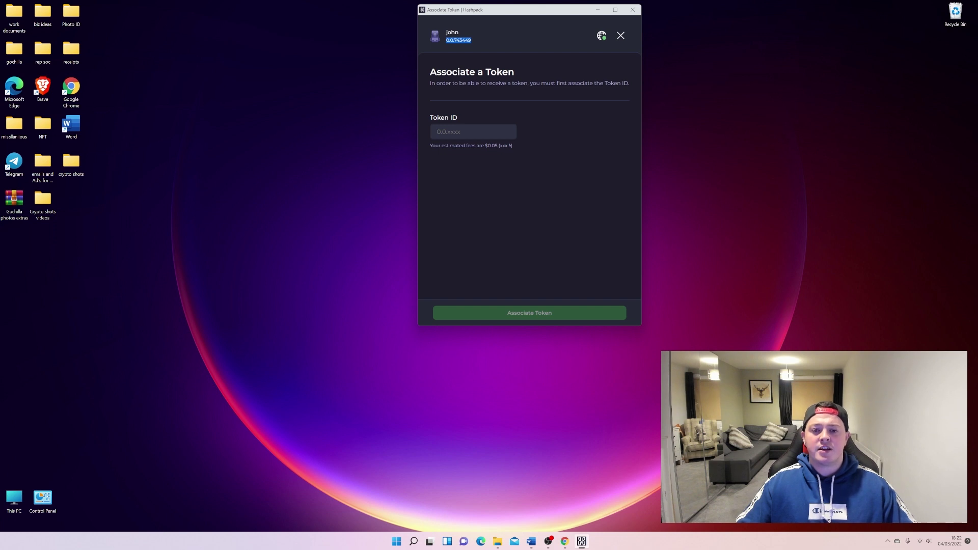
{"action": "left_click", "coordinate": [620, 36]}
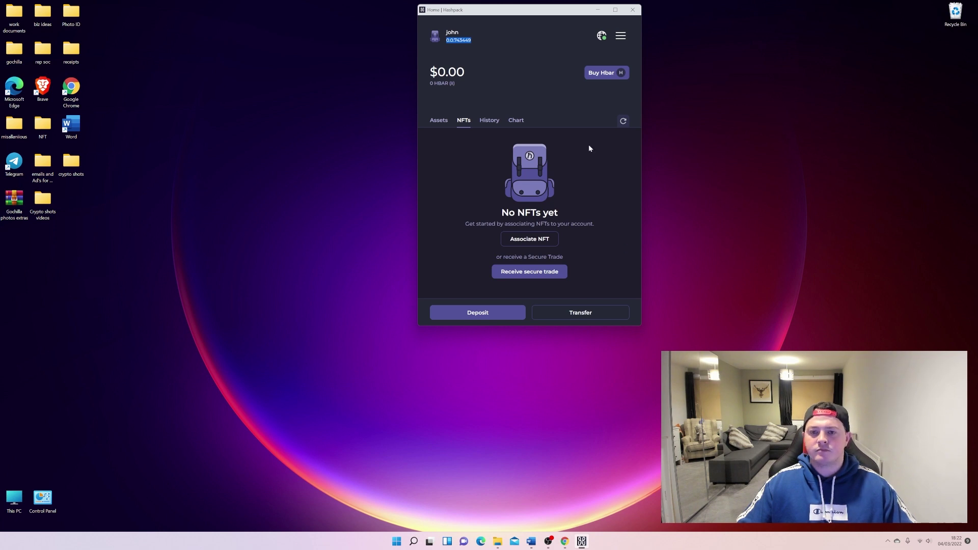
{"action": "left_click", "coordinate": [599, 10]}
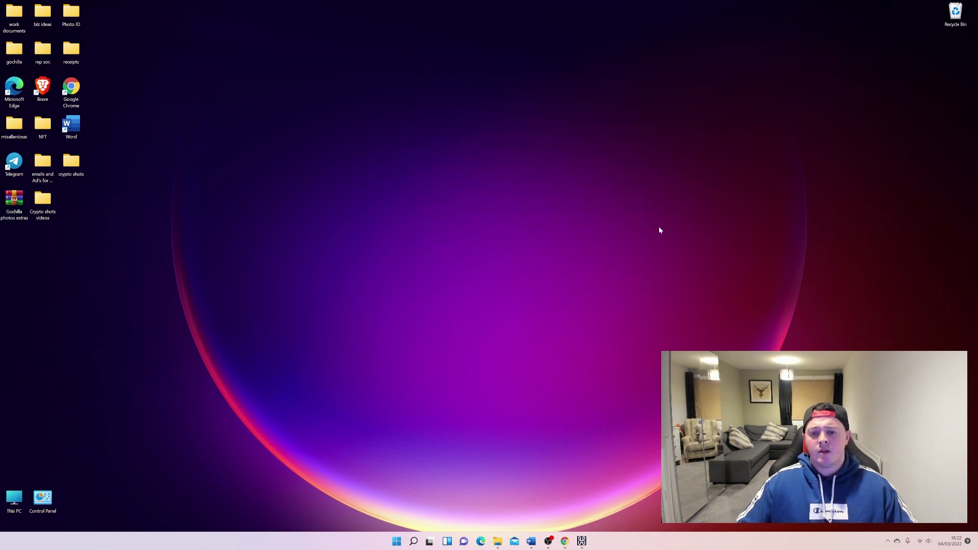